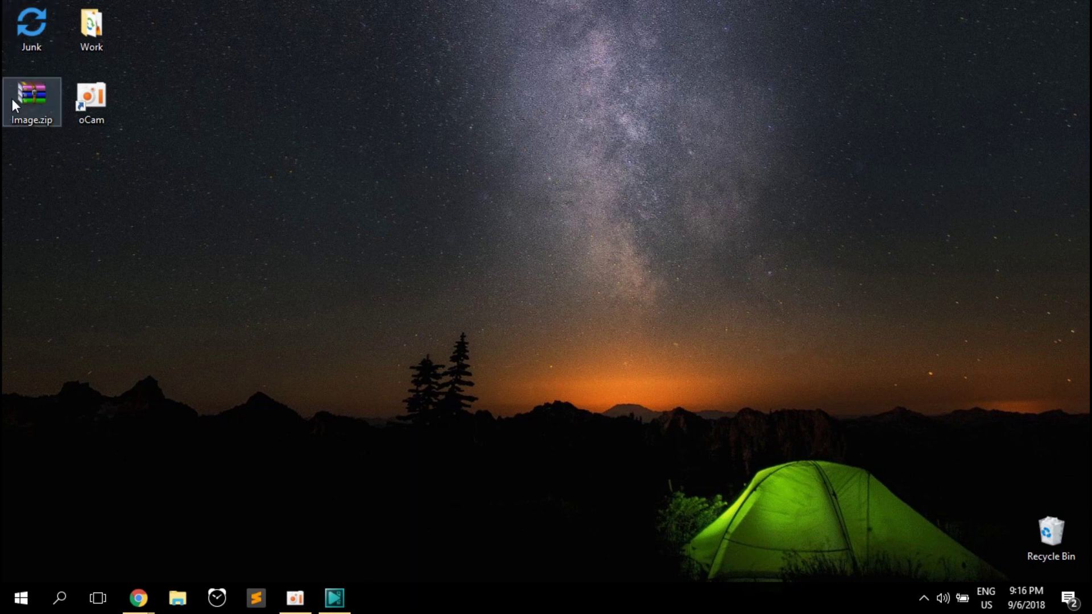
# - Move the Image.zip icon from the top-left column toward the centre of the desktop
pyautogui.moveTo(15, 105)
pyautogui.mouseDown()
pyautogui.moveTo(94, 231)
pyautogui.moveTo(222, 91)
pyautogui.mouseUp()
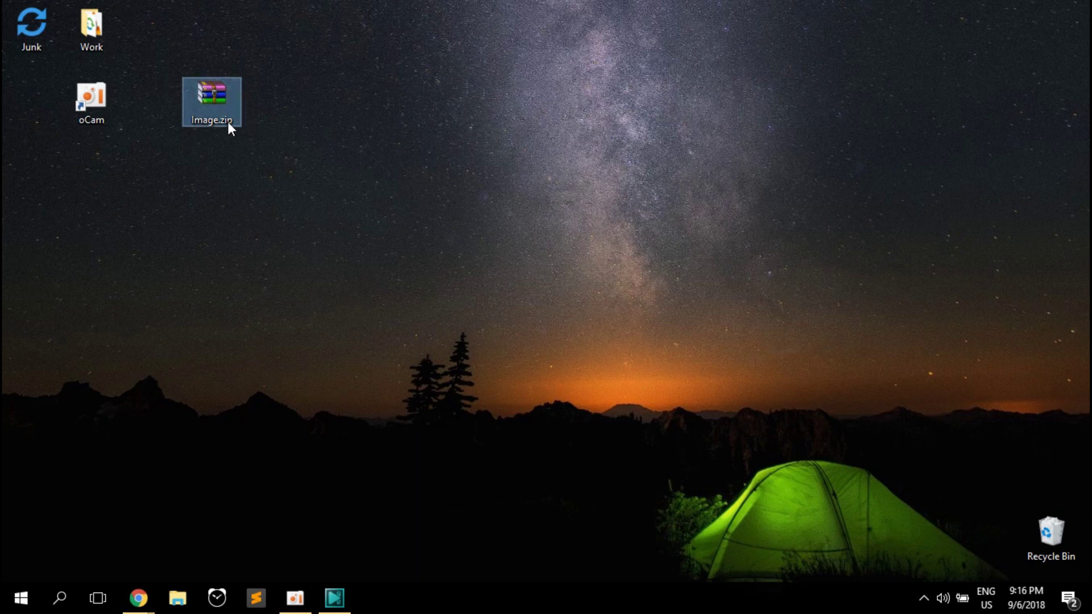
pyautogui.moveTo(221, 101); pyautogui.dragTo(276, 153)
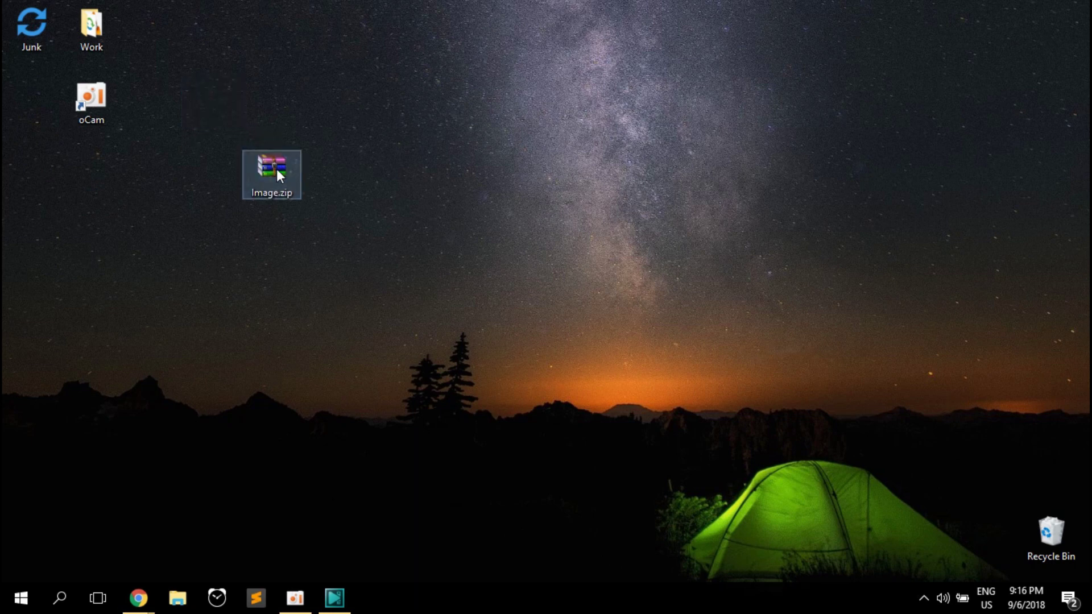
pyautogui.doubleClick(277, 169)
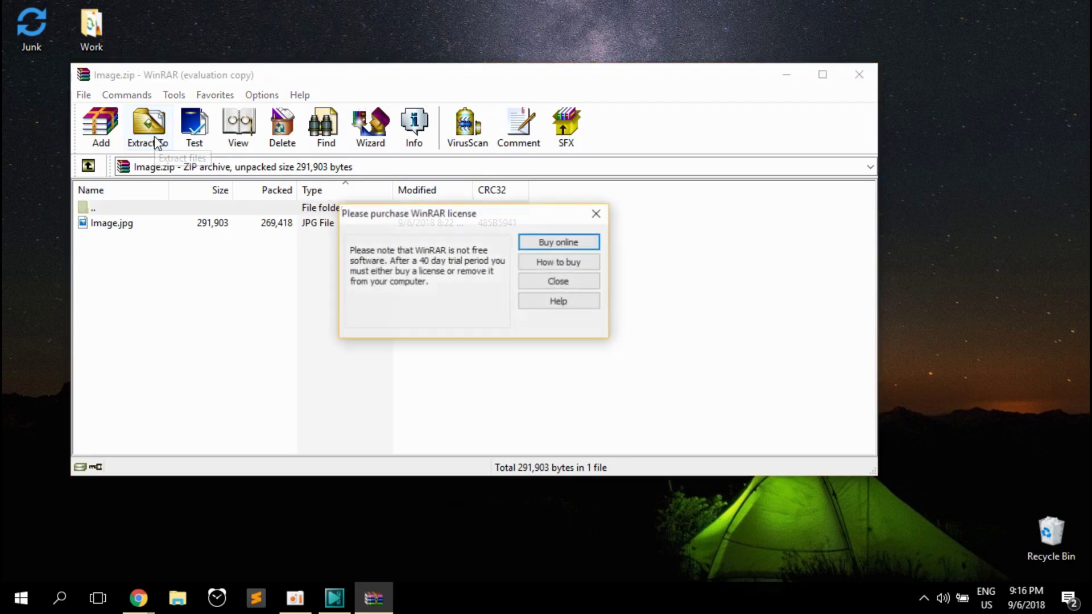
pyautogui.click(595, 215)
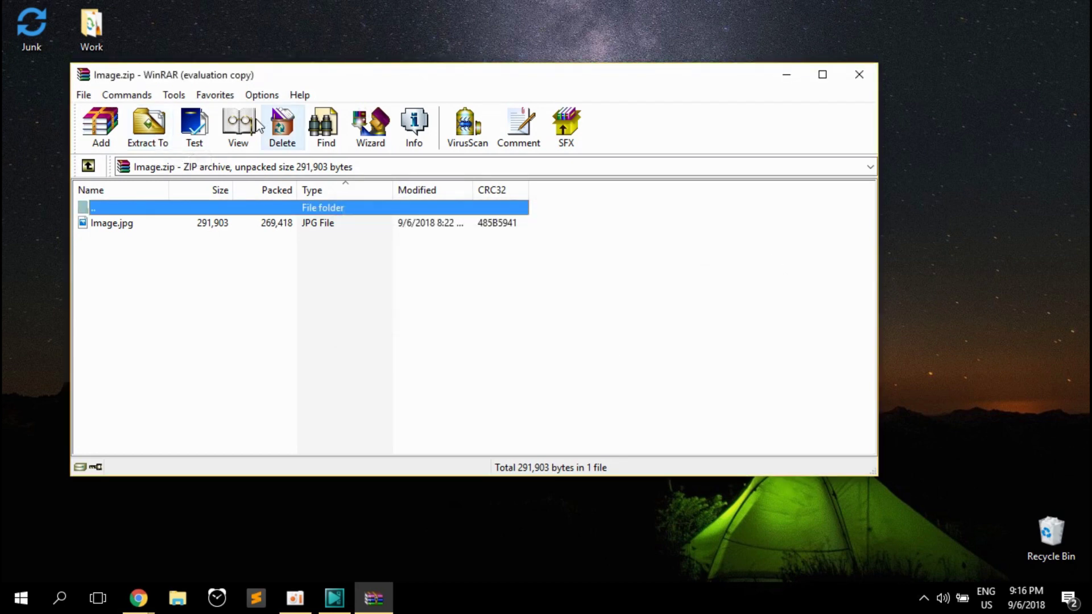
pyautogui.click(149, 127)
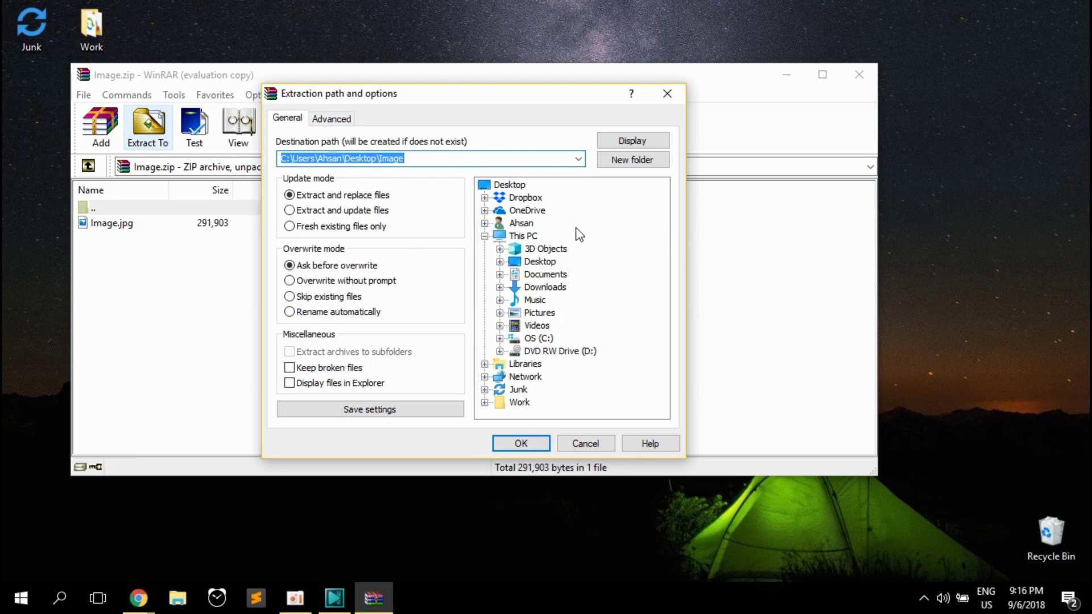
pyautogui.click(673, 93)
# - Close the archive window and use Extract Here on Image.zip, producing Image.jpg
pyautogui.click(873, 68)
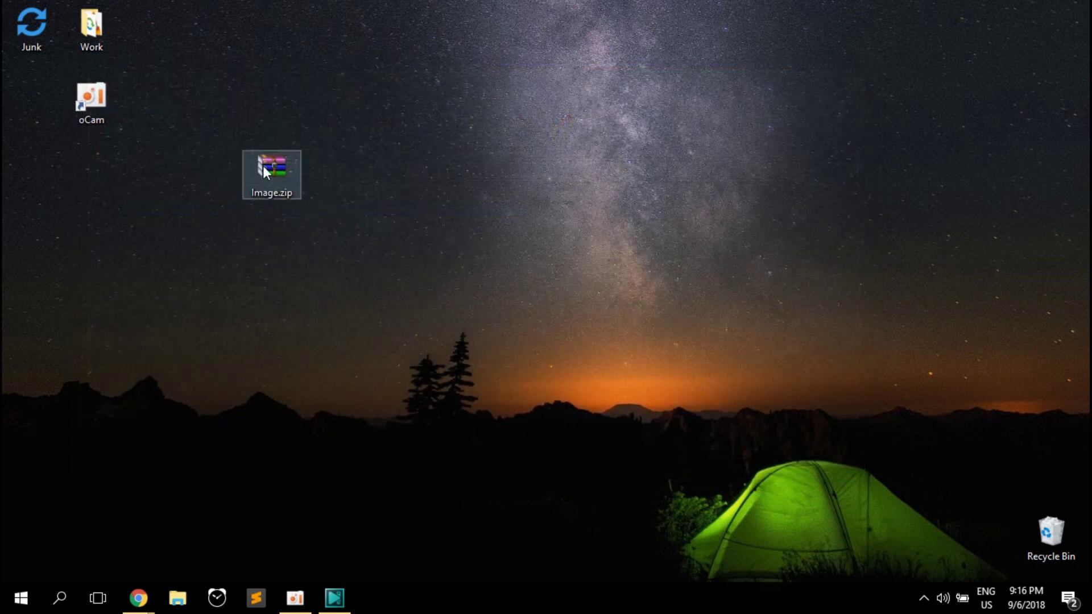
pyautogui.moveTo(262, 166); pyautogui.dragTo(45, 201)
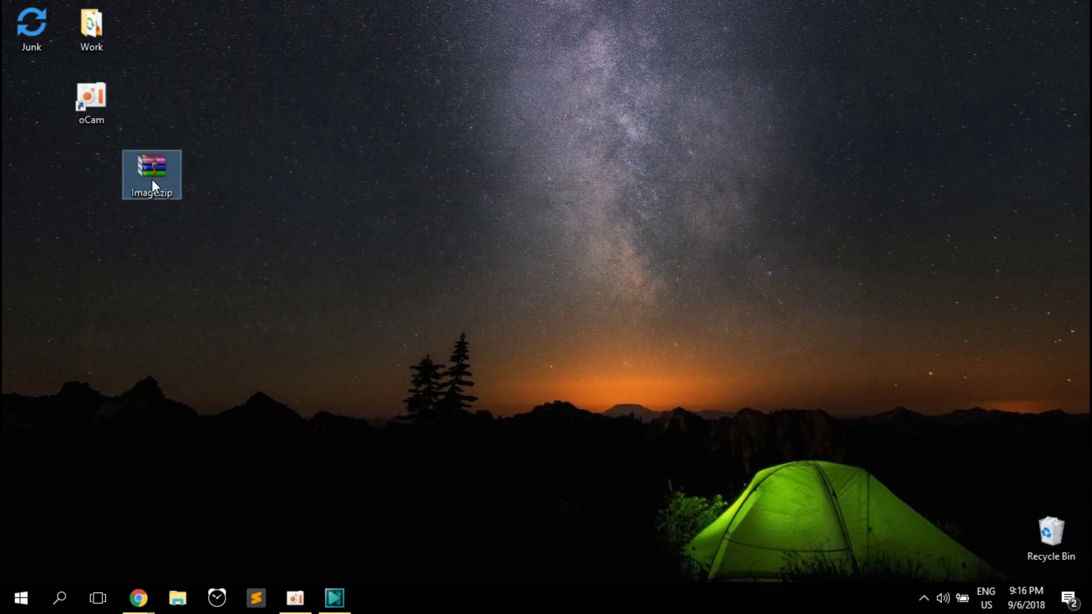
pyautogui.rightClick(152, 180)
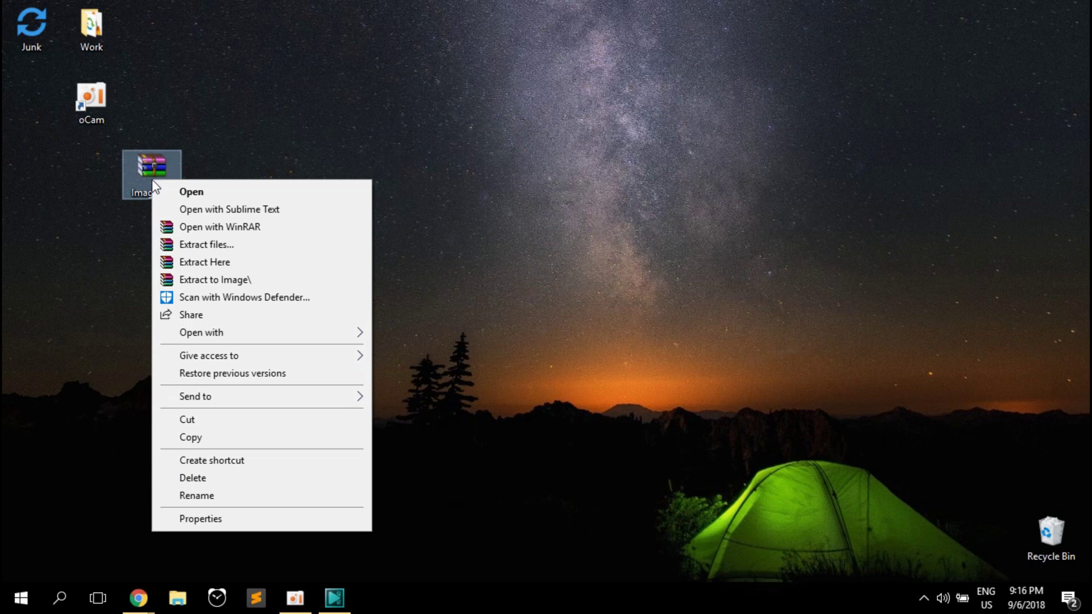
pyautogui.click(204, 263)
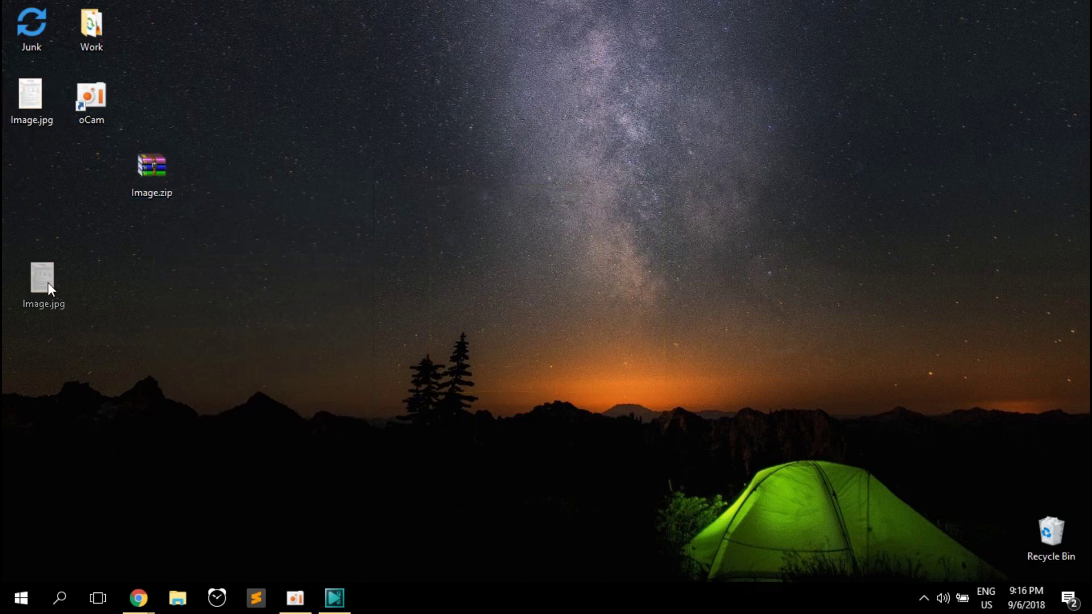
# - Open Image.jpg in Photos to view the résumé, then close the viewer
pyautogui.moveTo(485, 172); pyautogui.dragTo(486, 172)
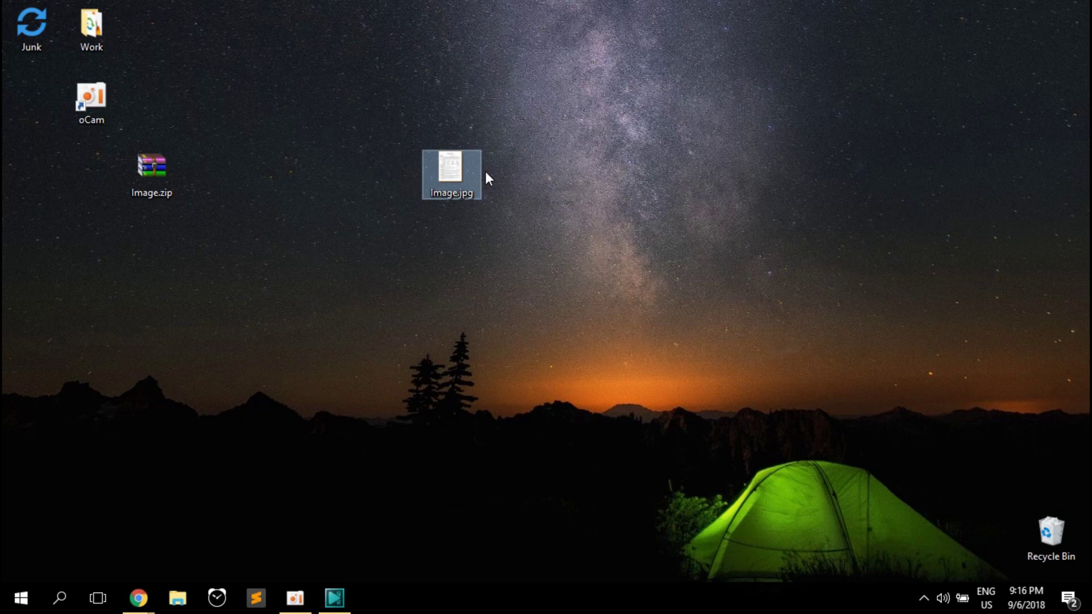
pyautogui.doubleClick(443, 193)
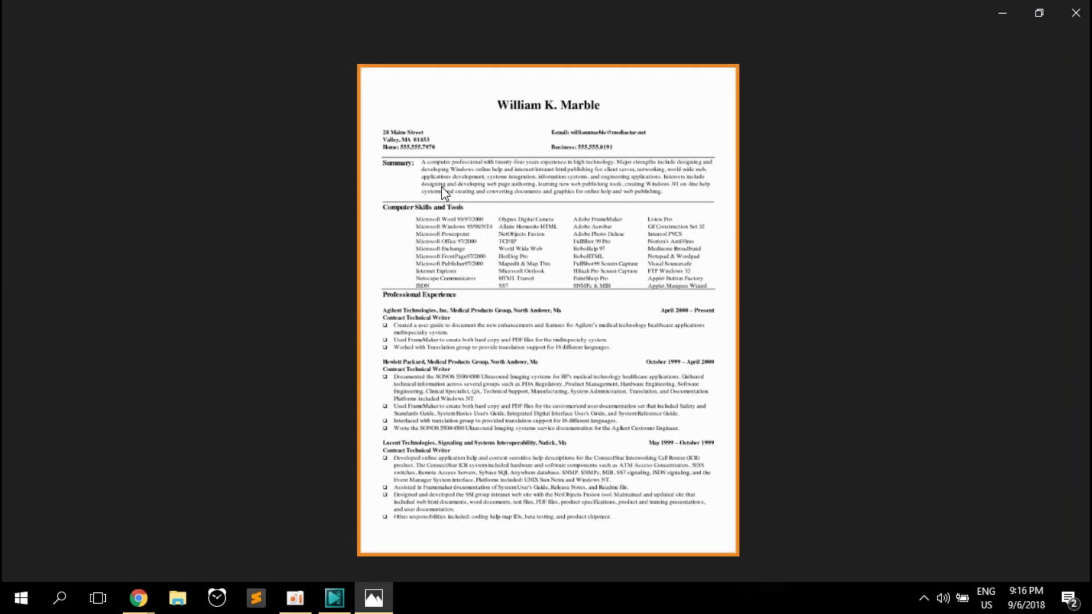
pyautogui.click(1074, 13)
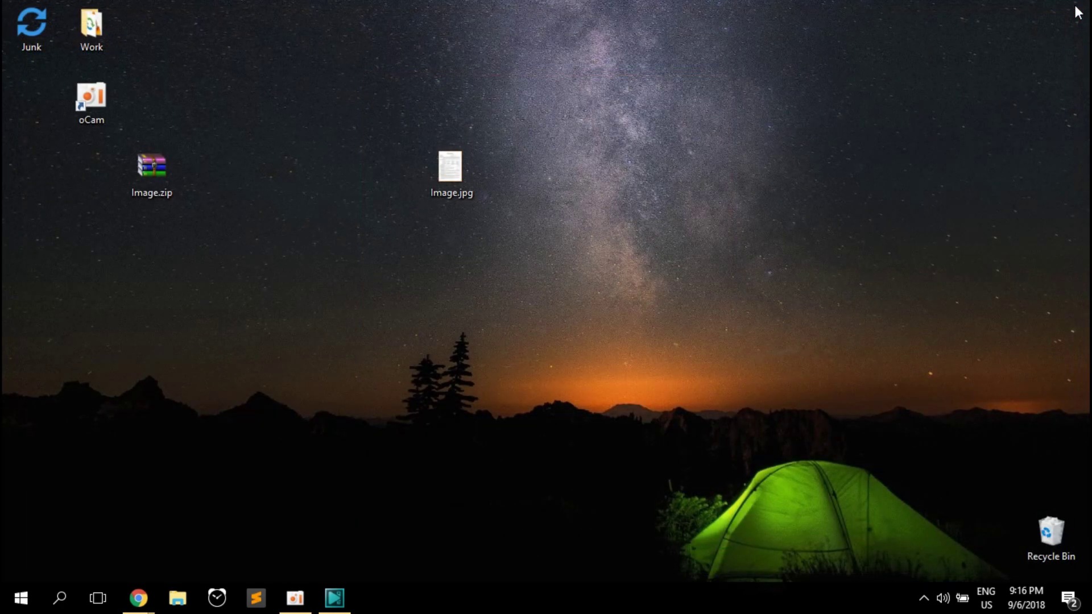